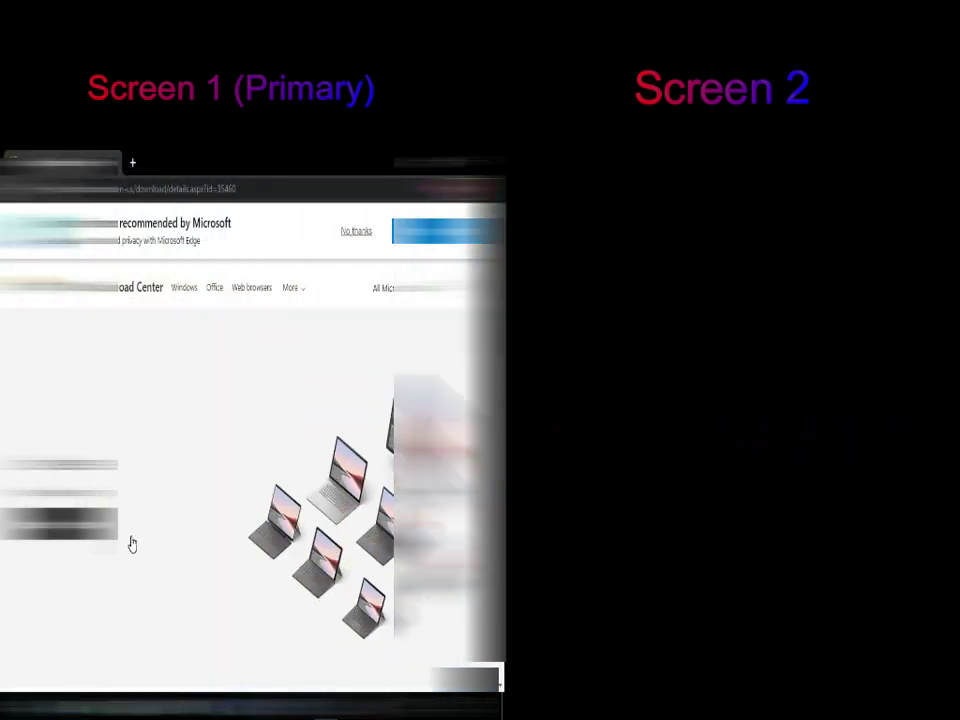
# - Download the Mouse without Borders installer from the Download Center and run it
pyautogui.scroll(-5, 131, 544)
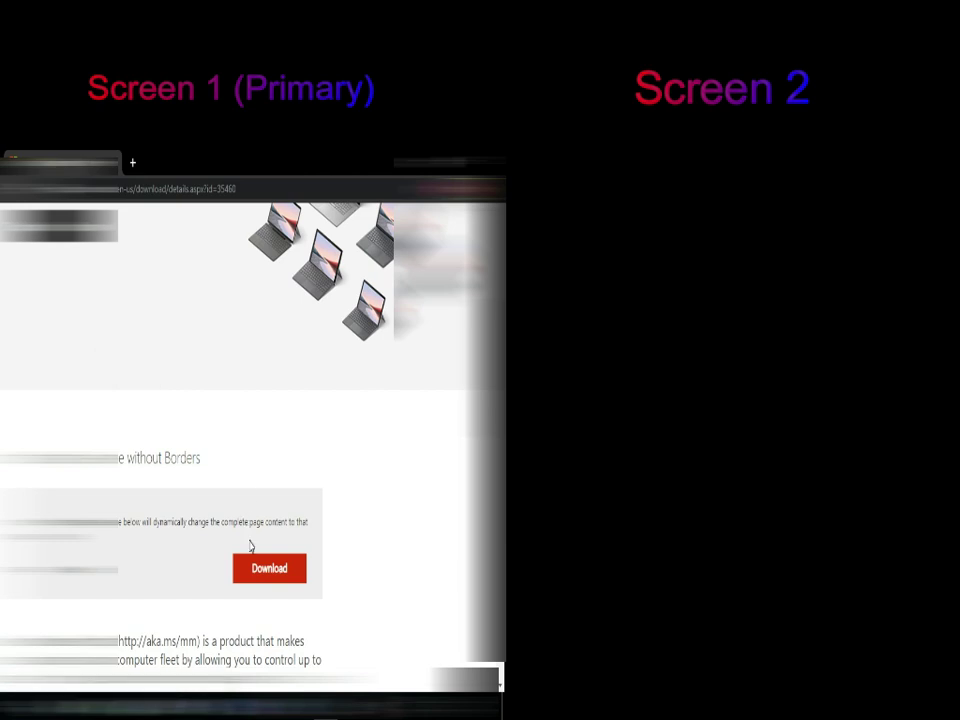
pyautogui.scroll(-1, 215, 490)
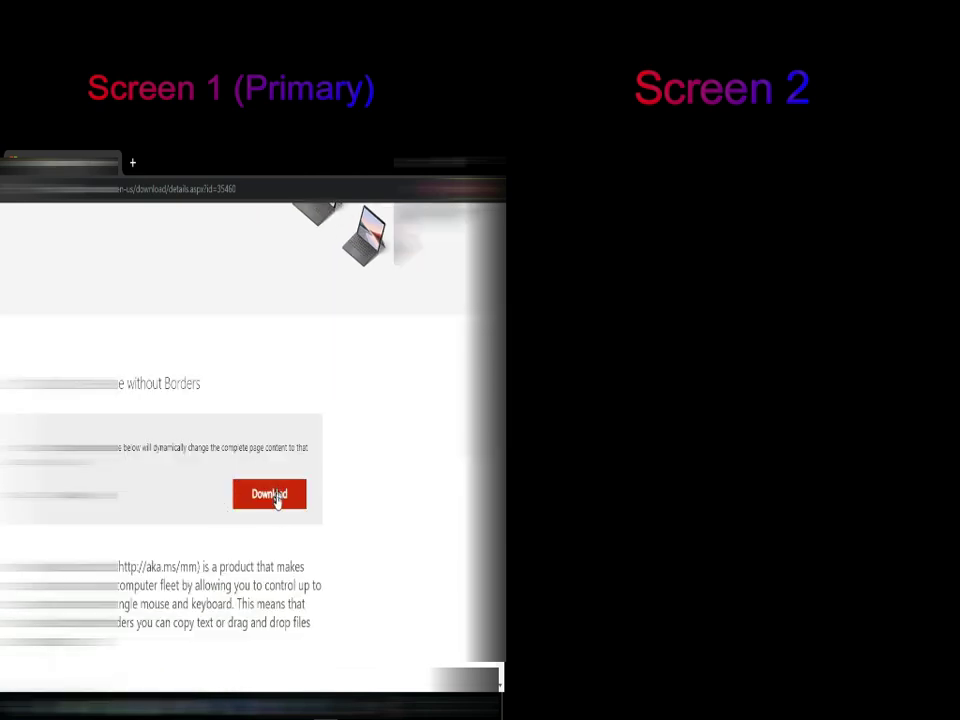
pyautogui.click(273, 503)
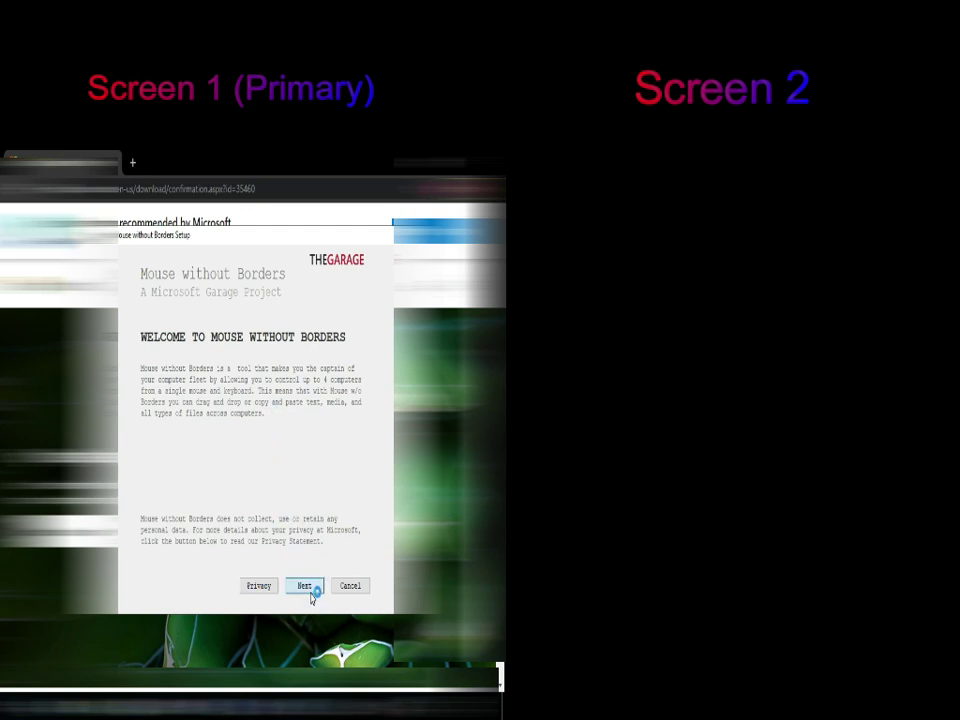
# - Accept the license, install Mouse without Borders, and close the wizard at Installation Successful
pyautogui.click(311, 594)
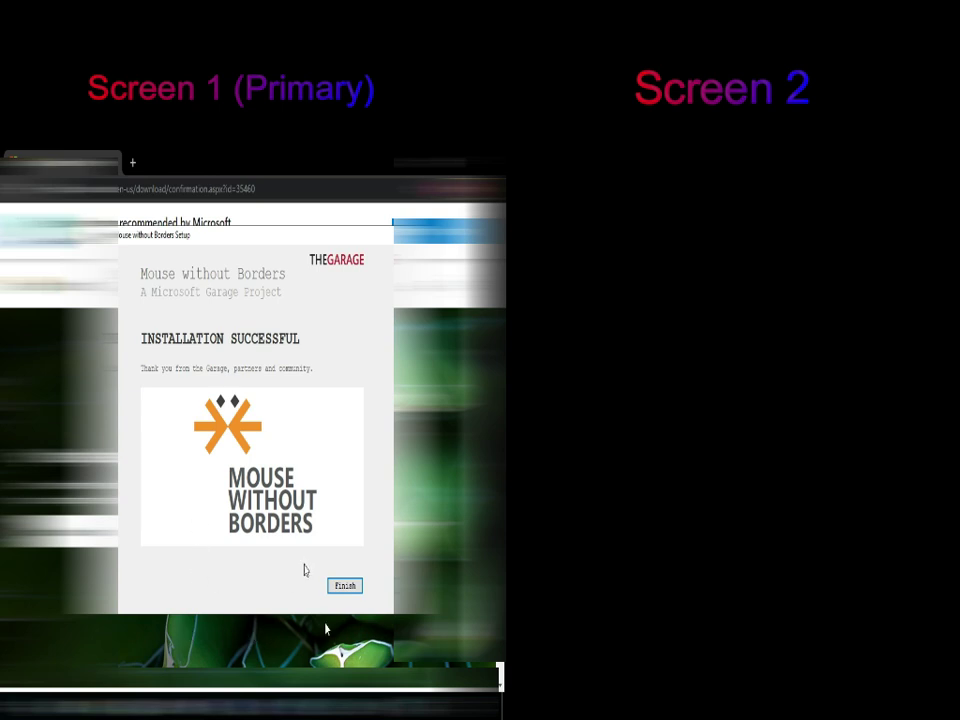
pyautogui.click(345, 585)
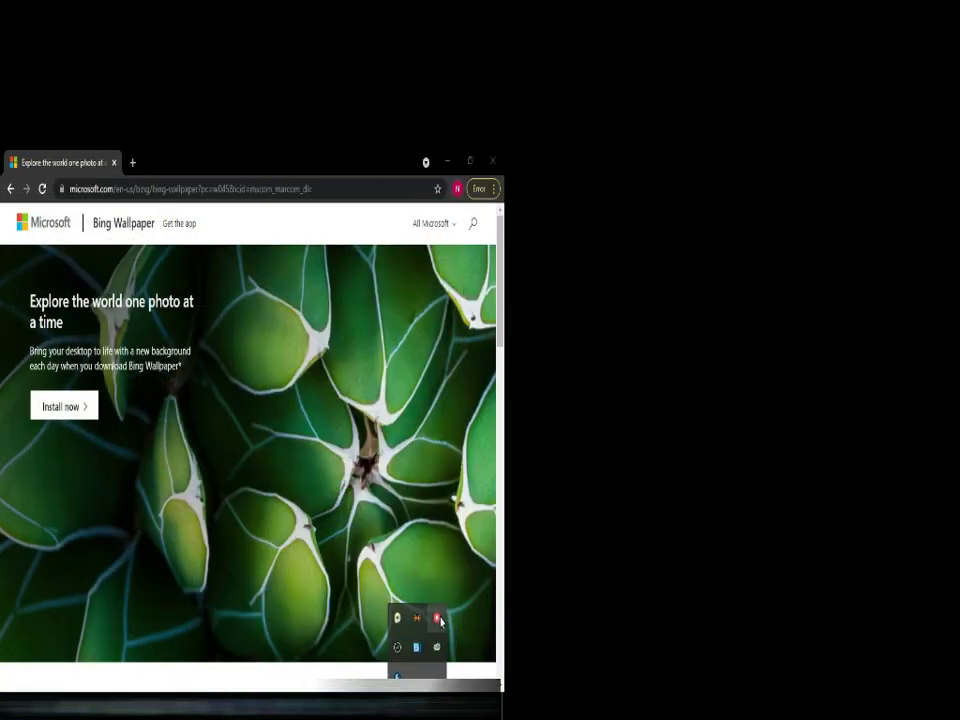
# - Open the screen recorder's quick menu from the hidden-icons tray
pyautogui.rightClick(438, 617)
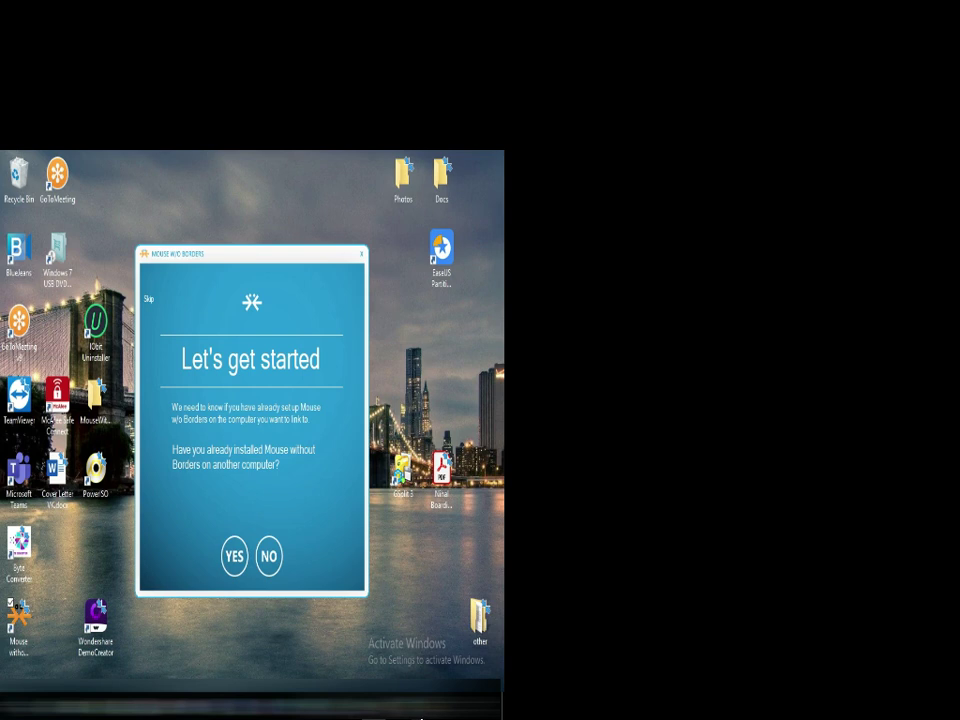
# - Bring up the recorder's control bar, then answer NO to show this computer's security code
pyautogui.click(437, 614)
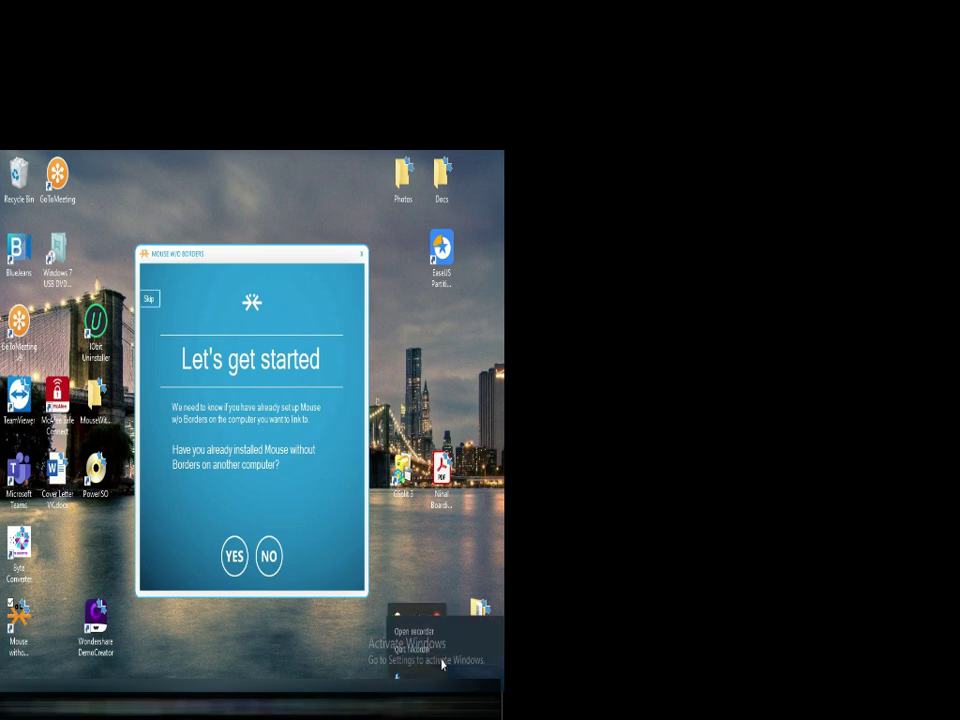
pyautogui.click(414, 631)
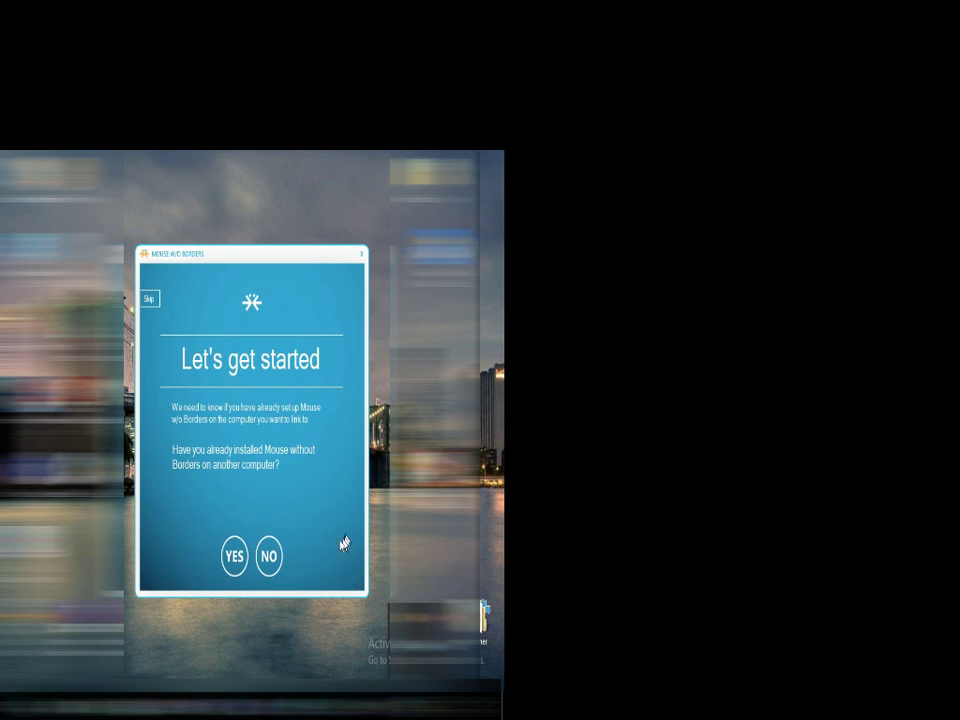
pyautogui.click(276, 563)
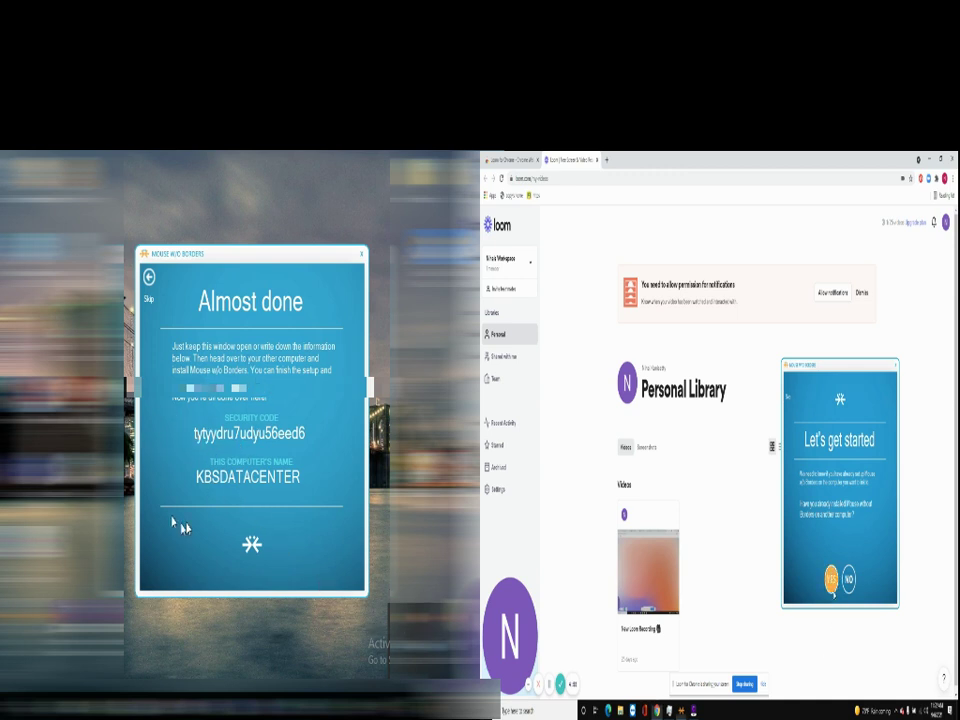
# - On the second computer, answer YES and link to KBSDATACENTER with the security code
pyautogui.click(831, 579)
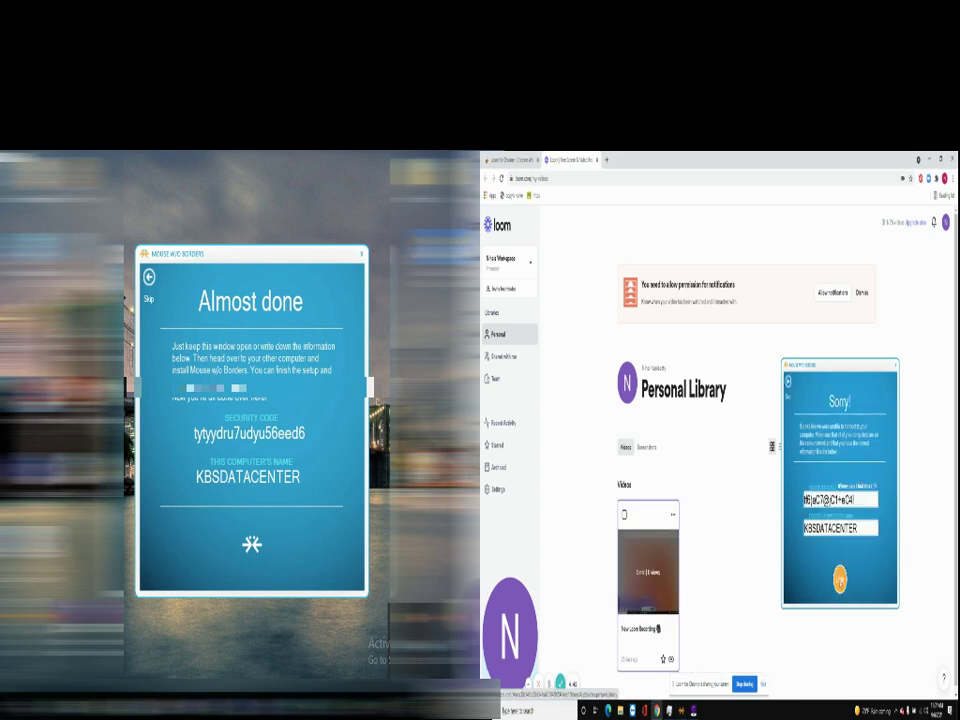
pyautogui.click(840, 579)
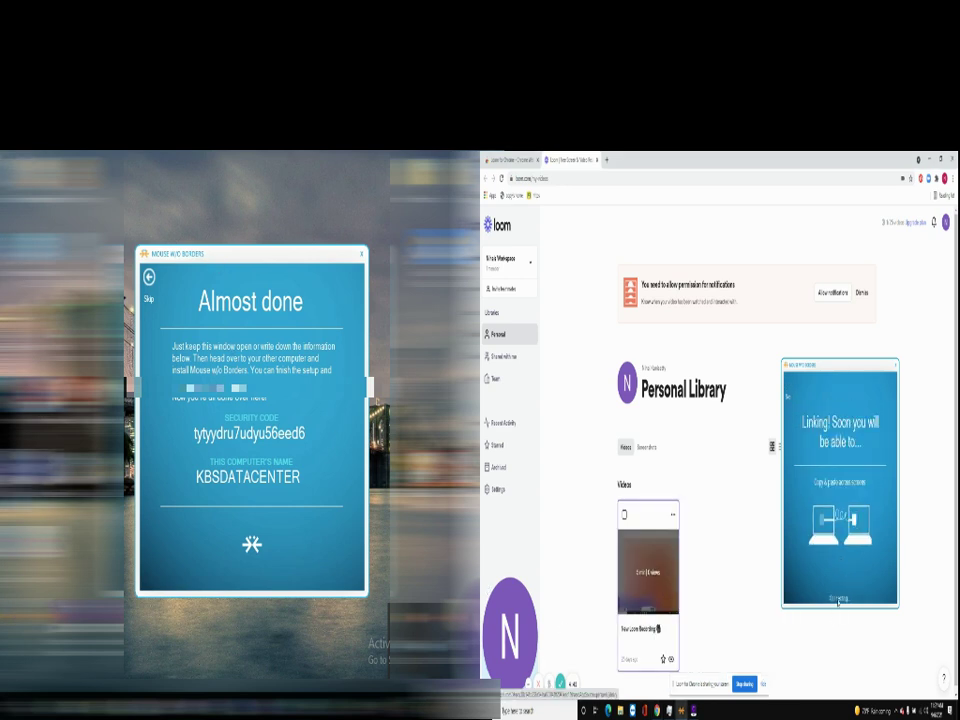